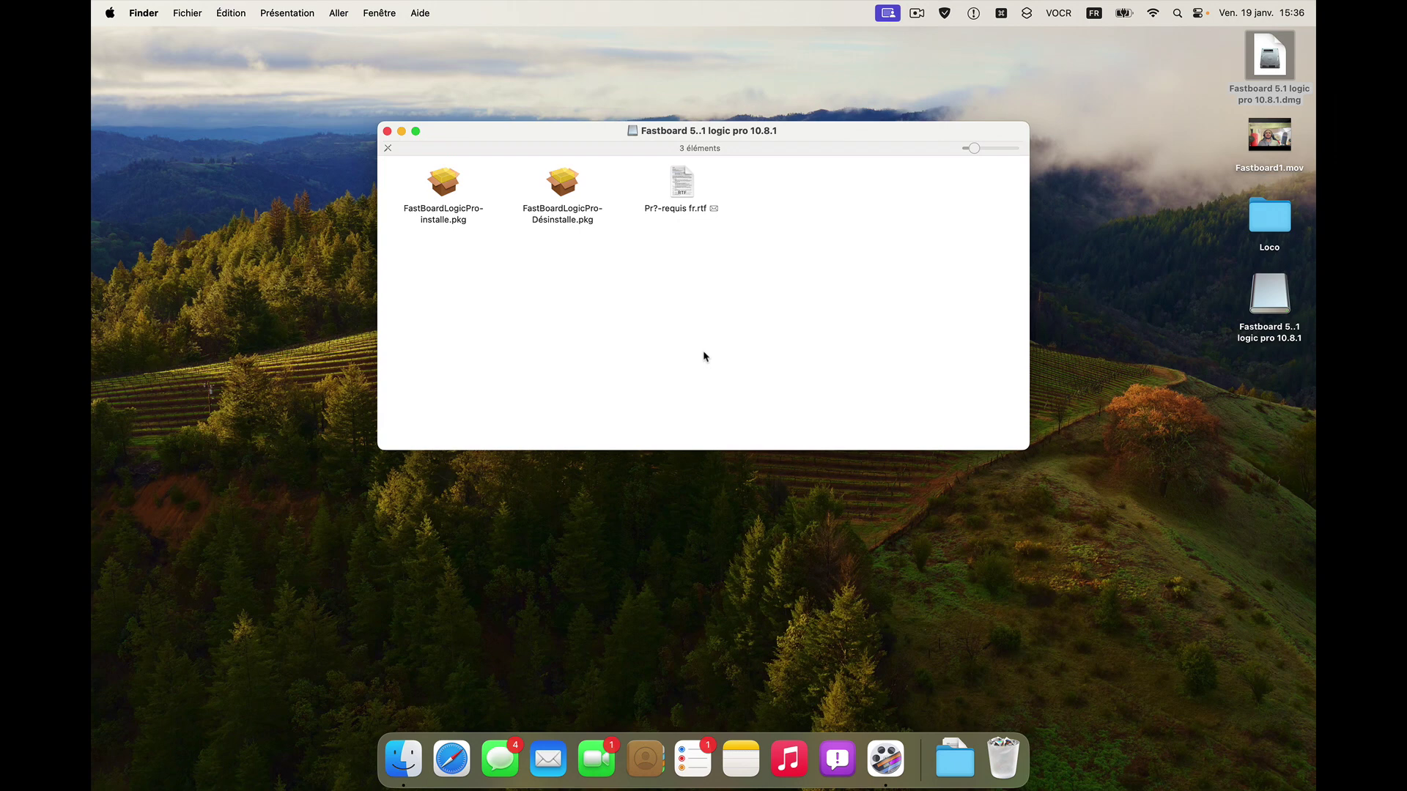
- Launch the FastBoardLogicPro-installe.pkg package from the mounted Fastboard disk image
{"action": "key", "text": "Left"}
{"action": "key", "text": "Left"}
{"action": "key", "text": "Left"}
{"action": "key", "text": "Right"}
{"action": "key", "text": "Right"}
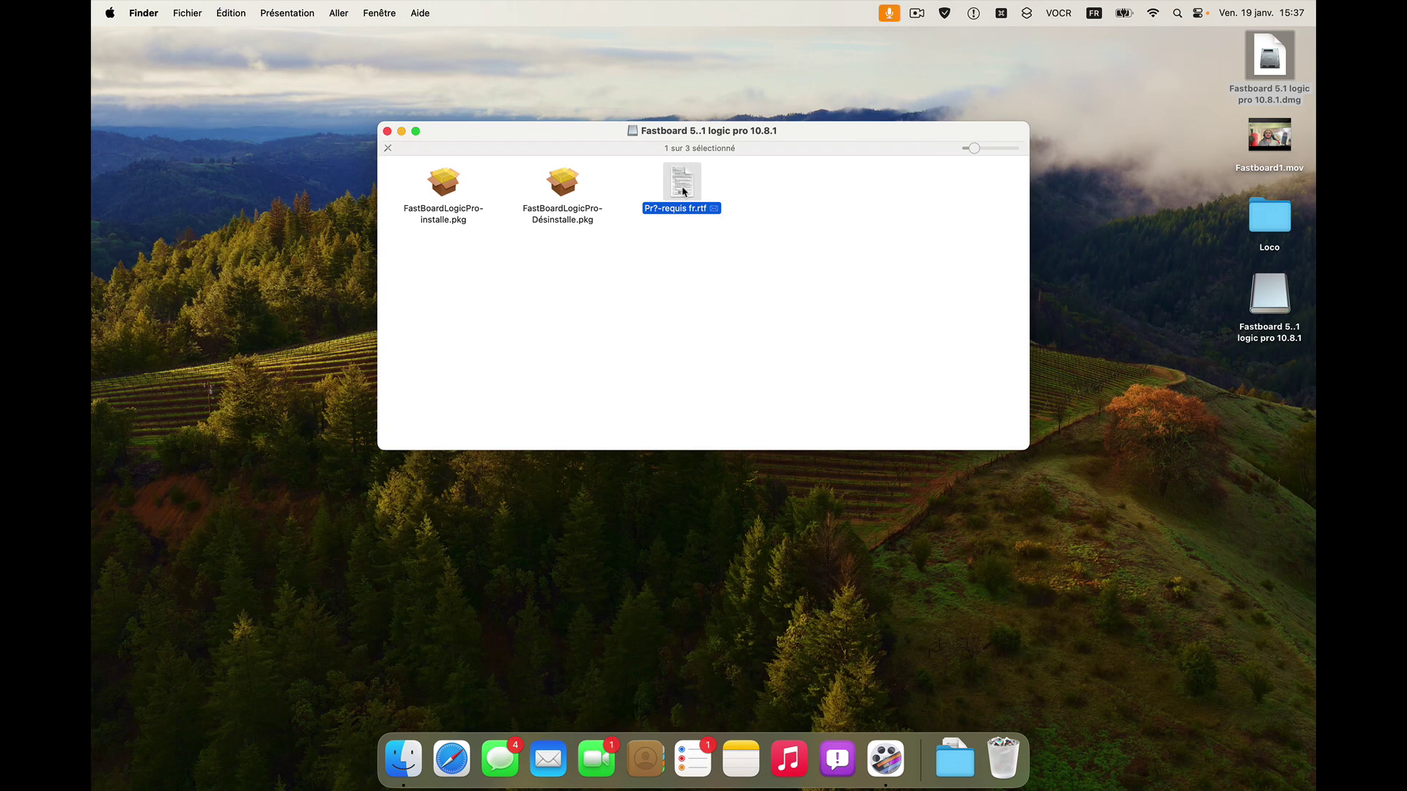
{"action": "left_click", "coordinate": [445, 190]}
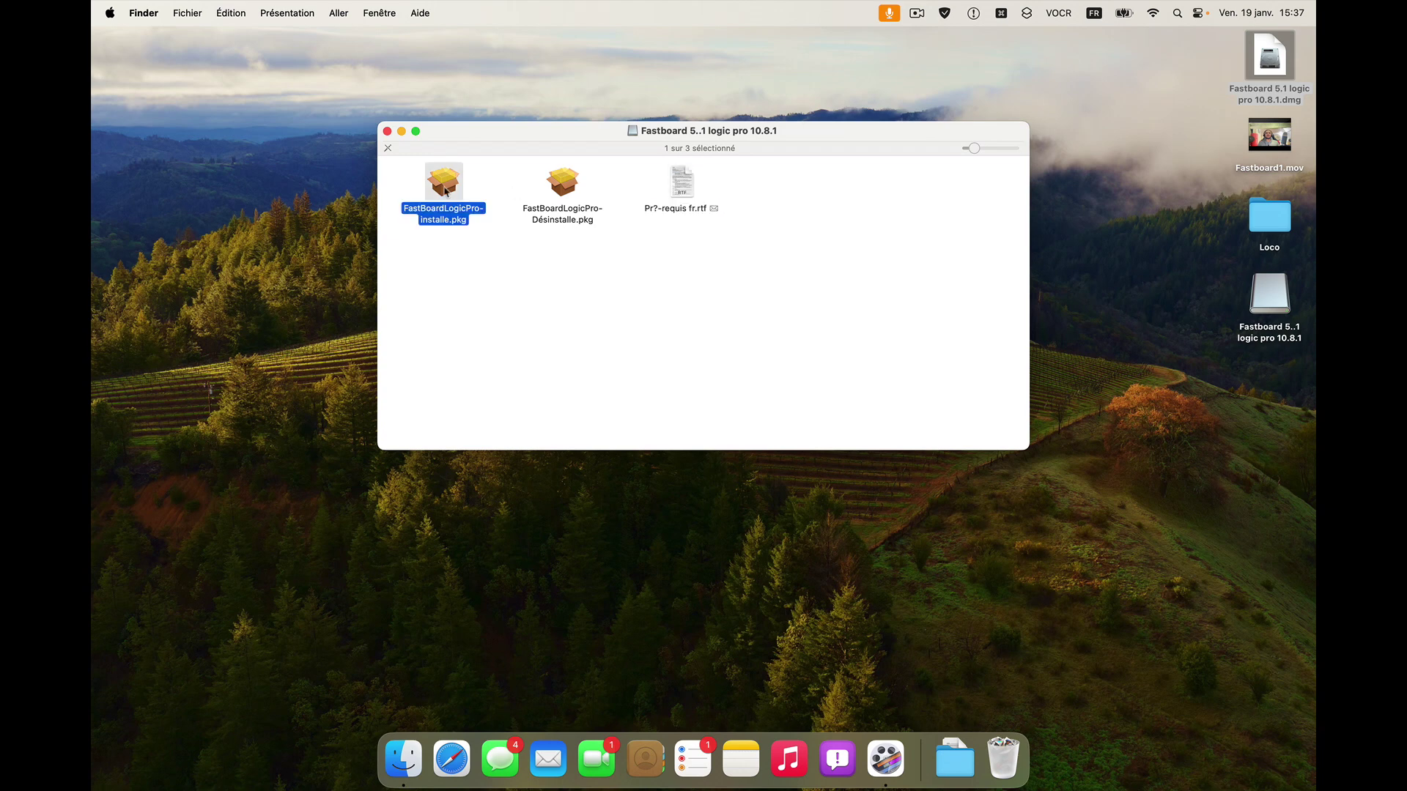
{"action": "double_click", "coordinate": [445, 189]}
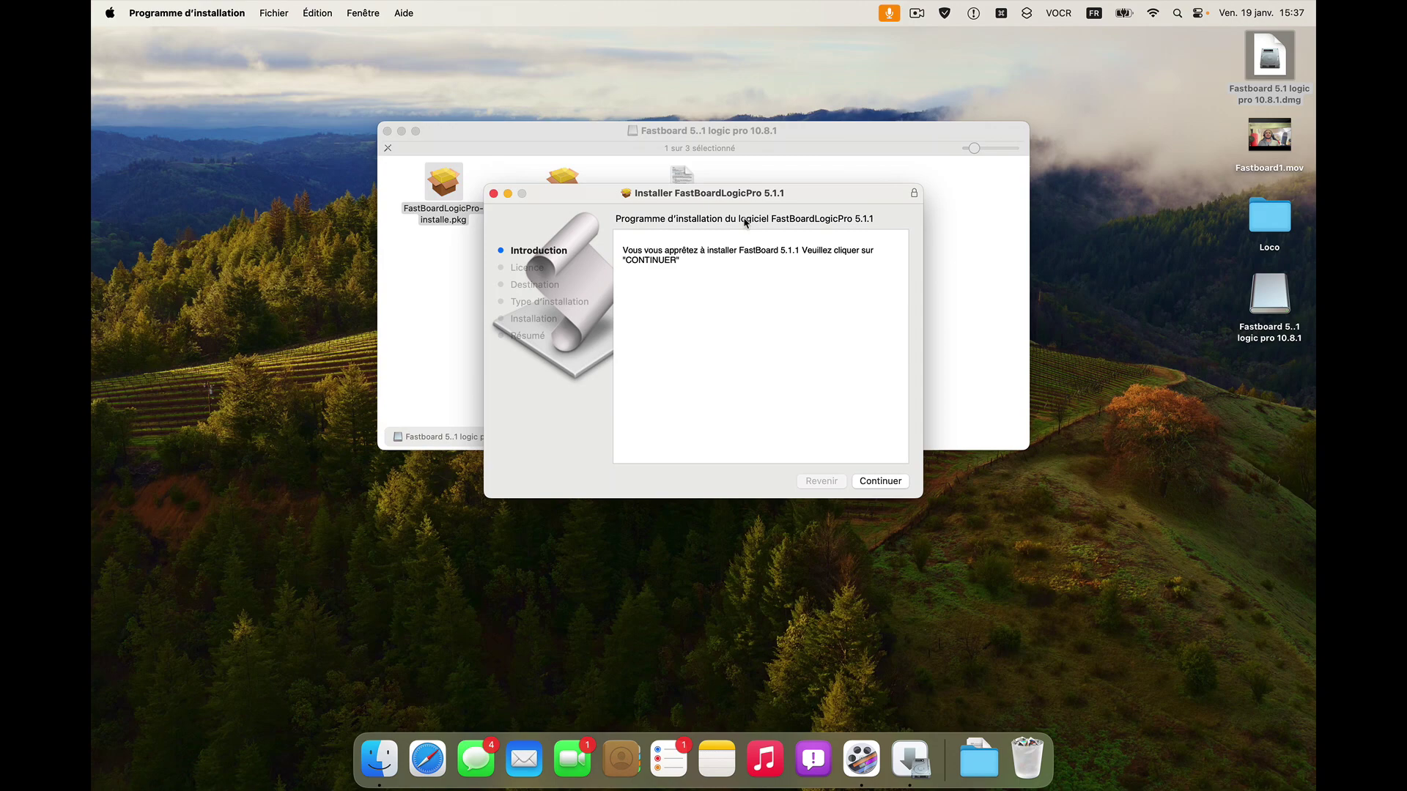
- Proceed past the installer's introduction and accept the software licence agreement
{"action": "left_click", "coordinate": [881, 485]}
{"action": "left_click", "coordinate": [881, 484]}
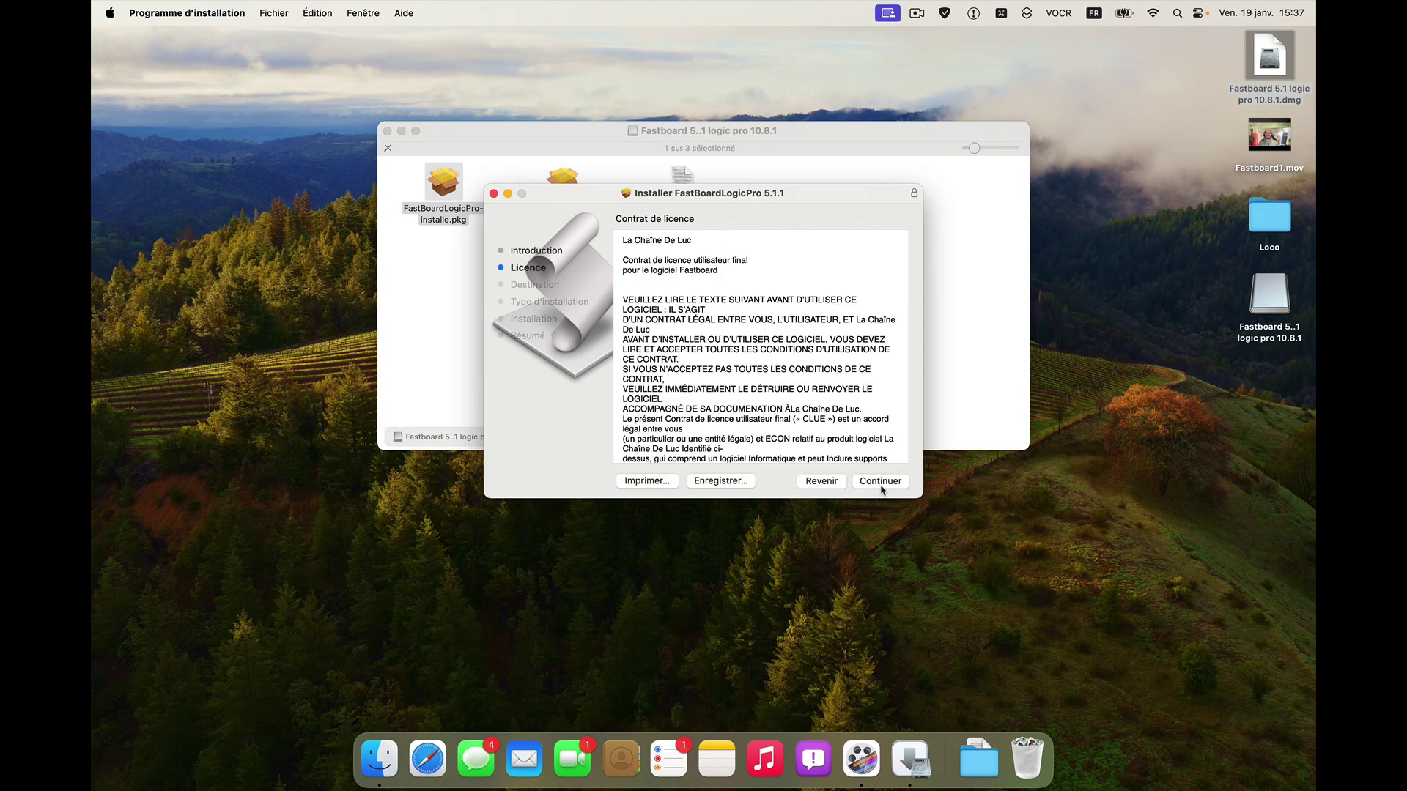
{"action": "left_click", "coordinate": [882, 483]}
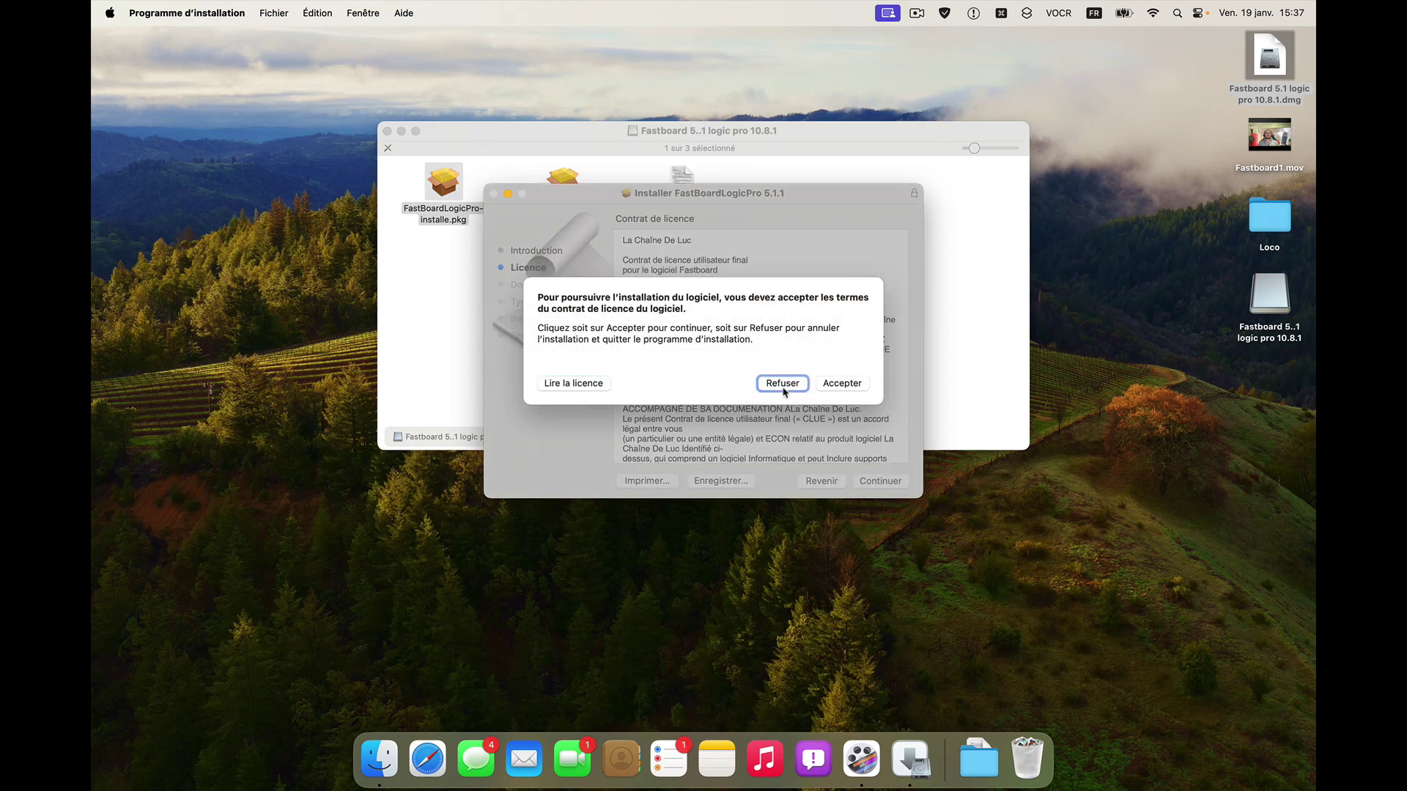
{"action": "left_click", "coordinate": [842, 383]}
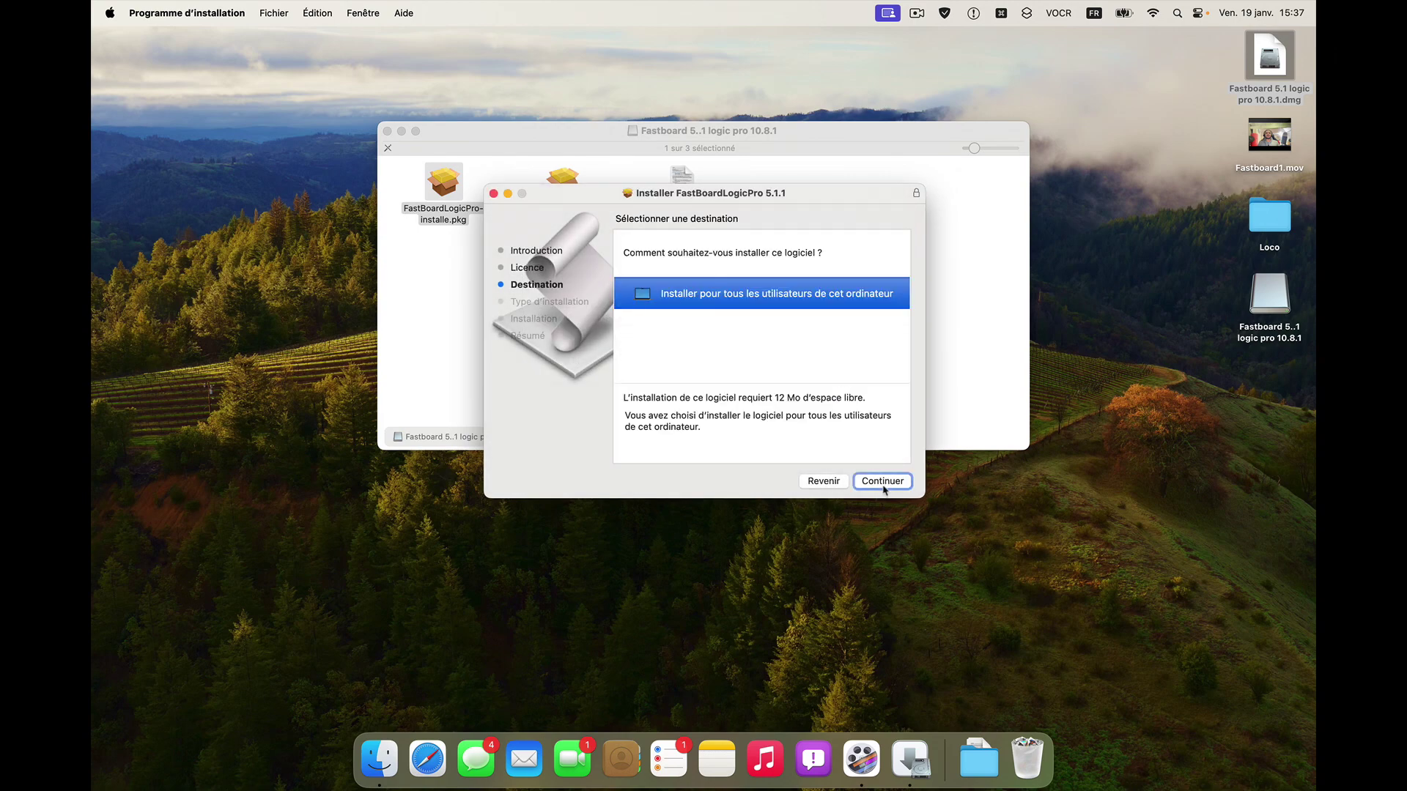
- Run the standard installation for all users of this computer, authorizing it with the account password
{"action": "left_click", "coordinate": [883, 484]}
{"action": "left_click", "coordinate": [832, 487]}
{"action": "left_click", "coordinate": [885, 483]}
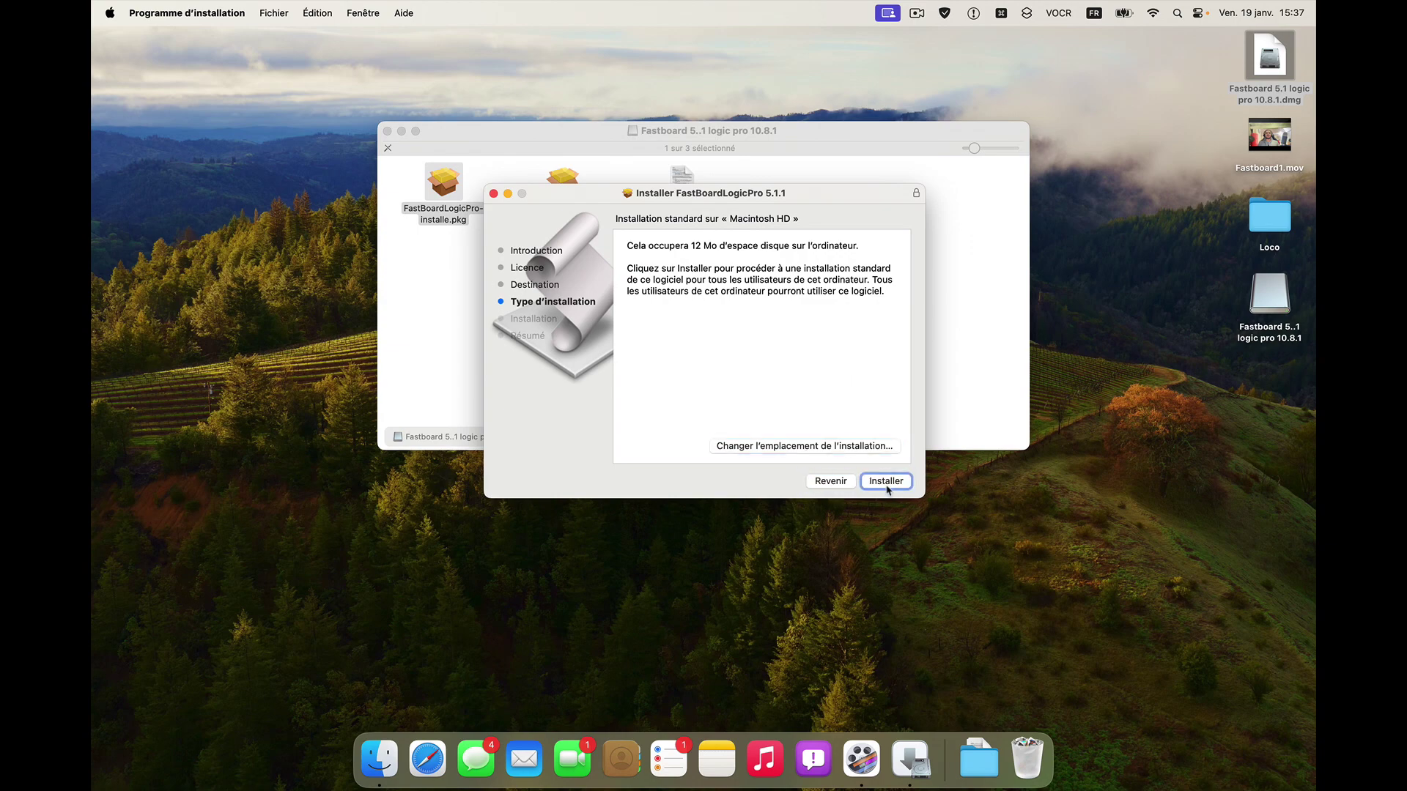
{"action": "left_click", "coordinate": [886, 483]}
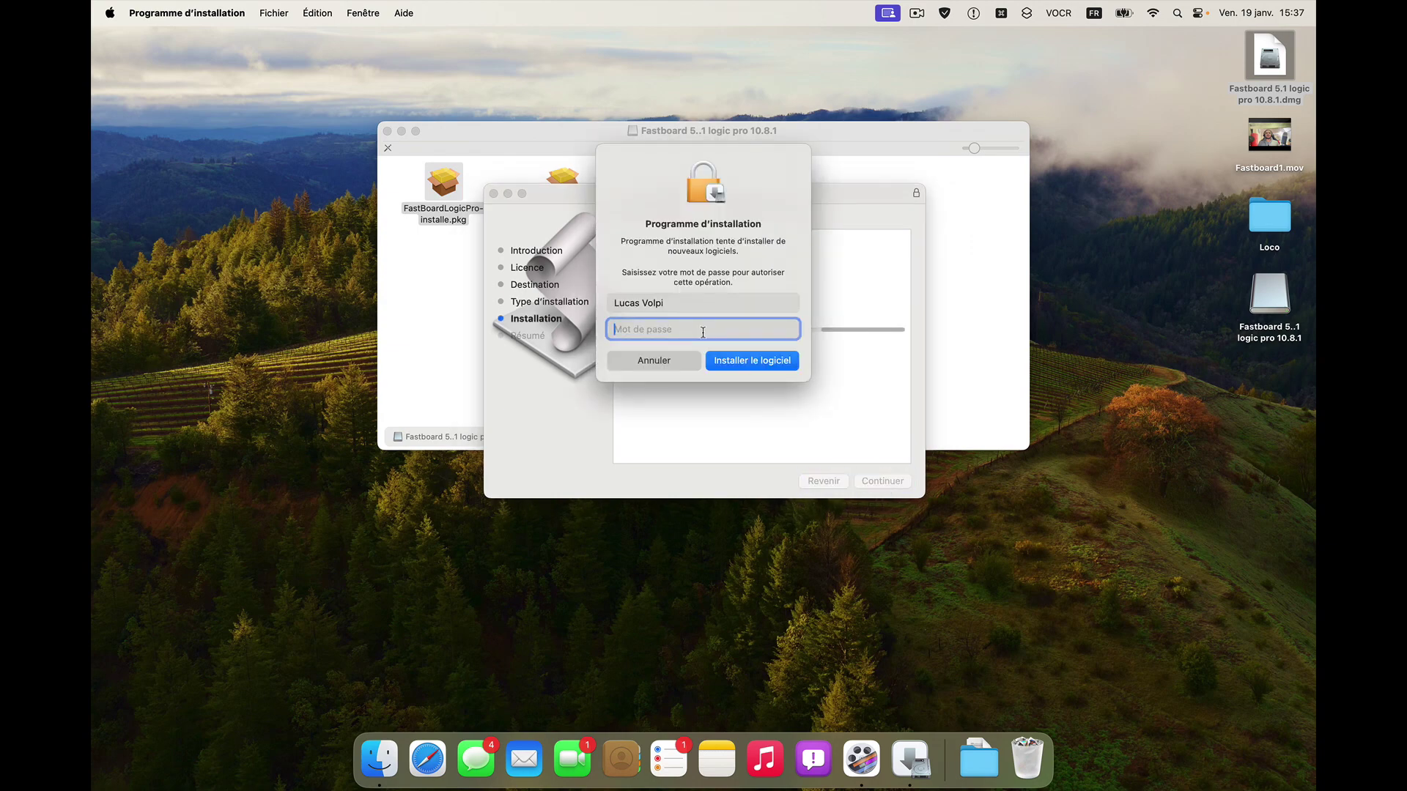
{"action": "type", "text": "•••••"}
{"action": "key", "text": "Return"}
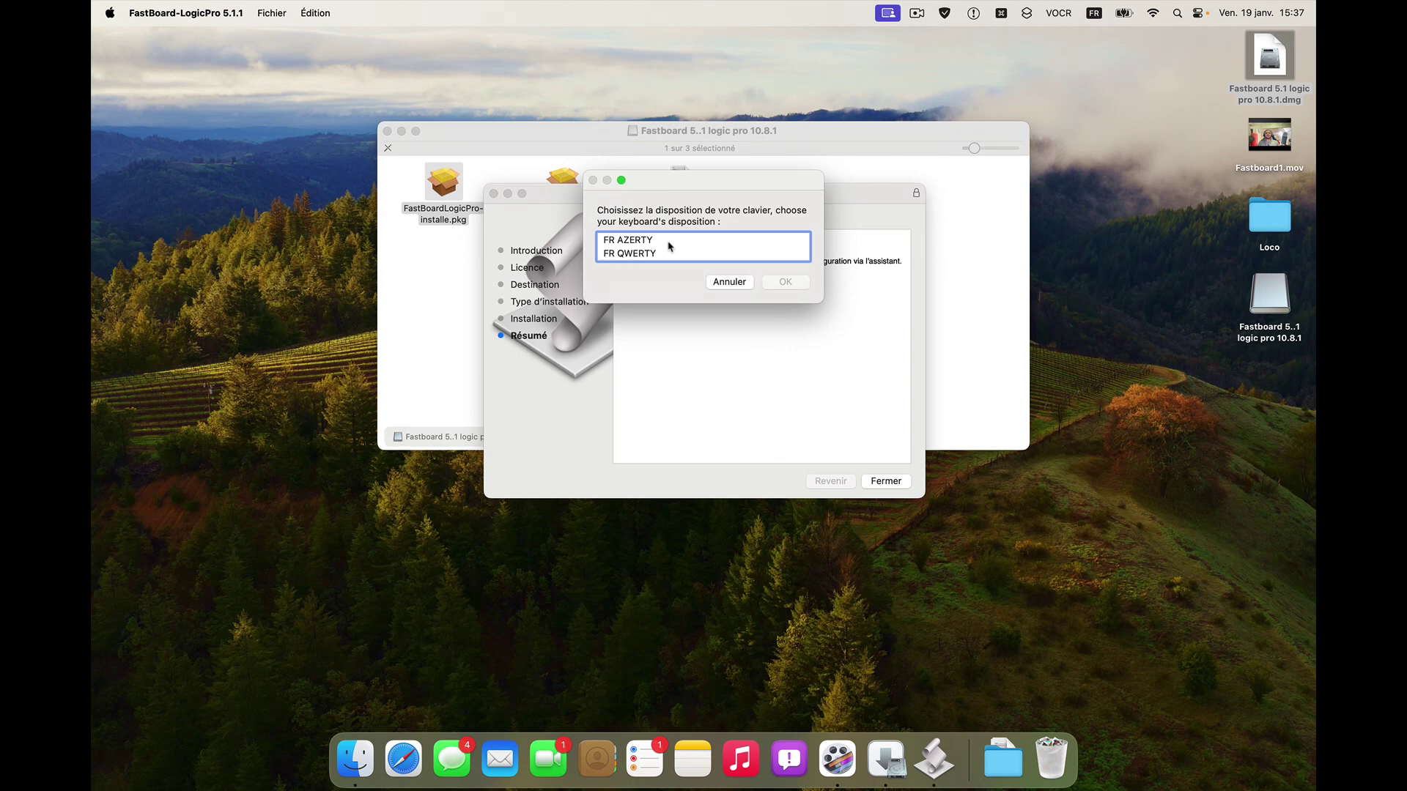
- Choose FR AZERTY as the keyboard layout in the configuration assistant and acknowledge the registration message
{"action": "left_click", "coordinate": [629, 242]}
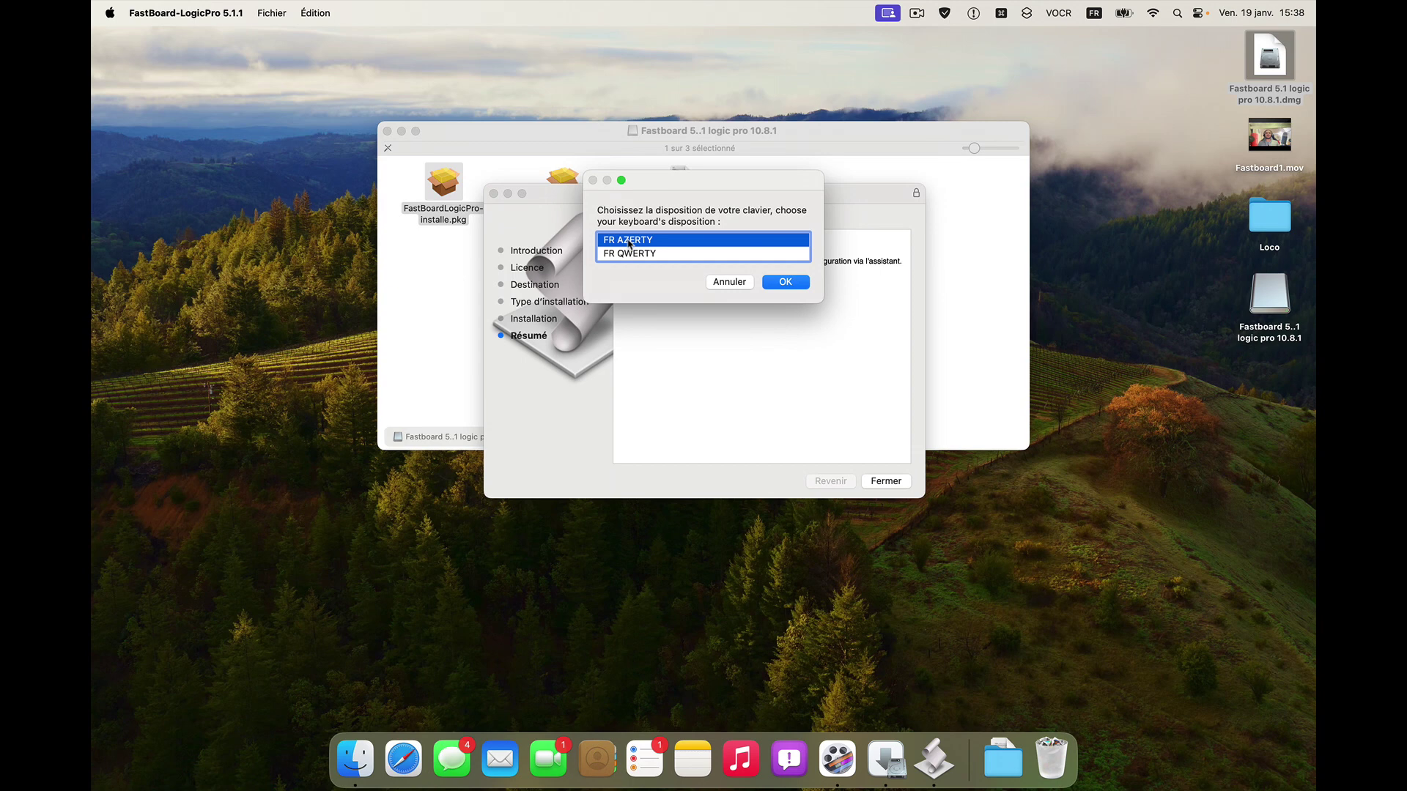
{"action": "key", "text": "Return"}
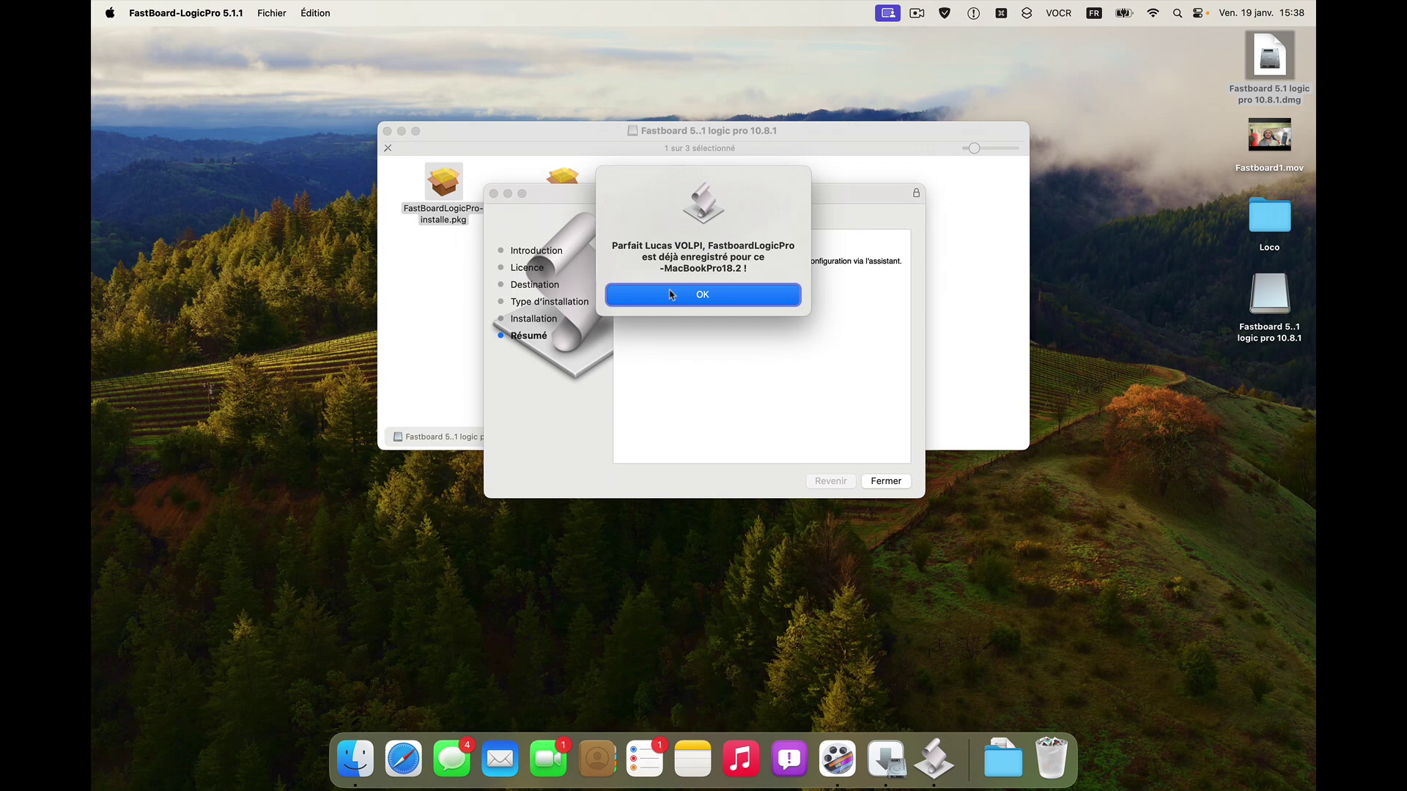
{"action": "left_click", "coordinate": [670, 294]}
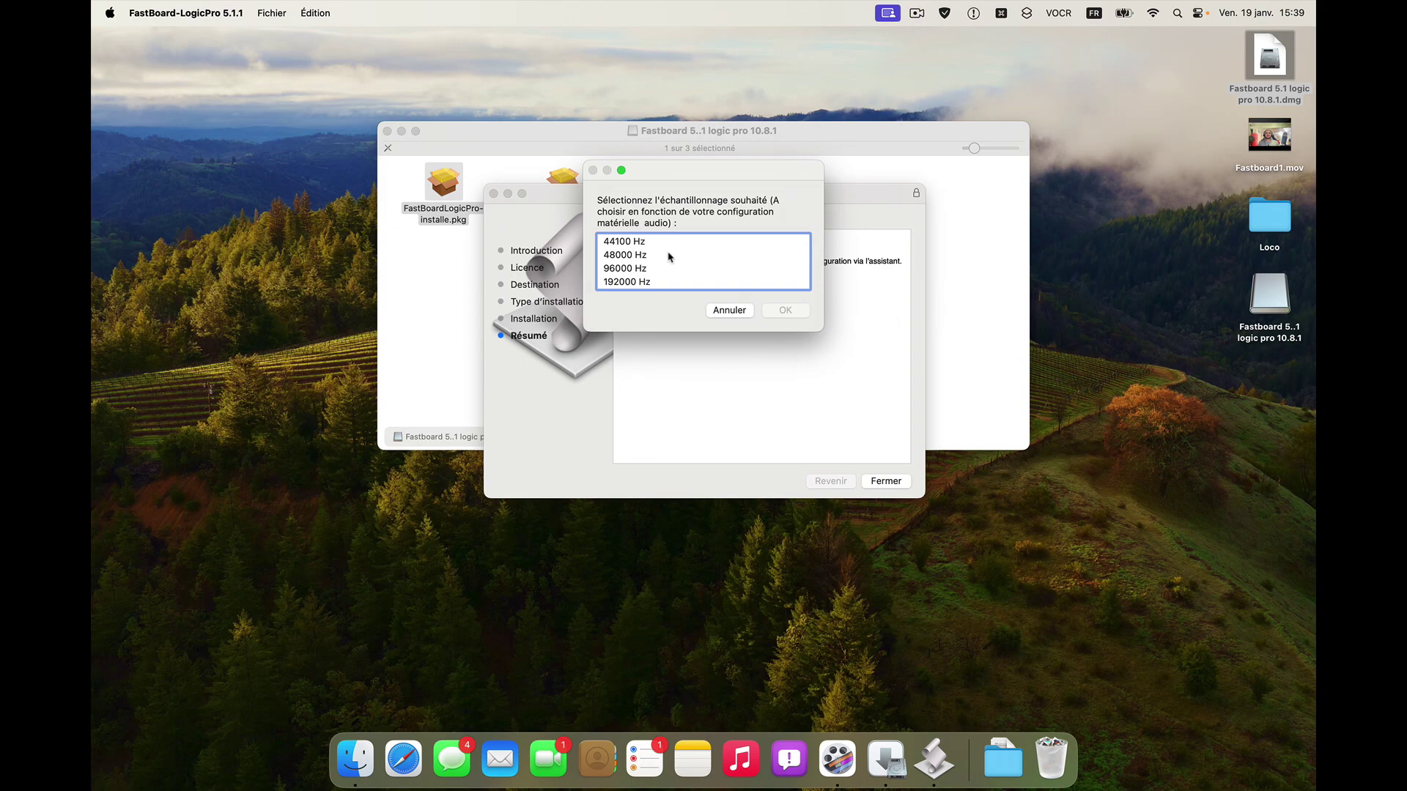
- Set the audio sample rate to 48000 Hz and finish the assistant so that Logic Pro launches
{"action": "left_click", "coordinate": [625, 242]}
{"action": "left_click", "coordinate": [627, 255]}
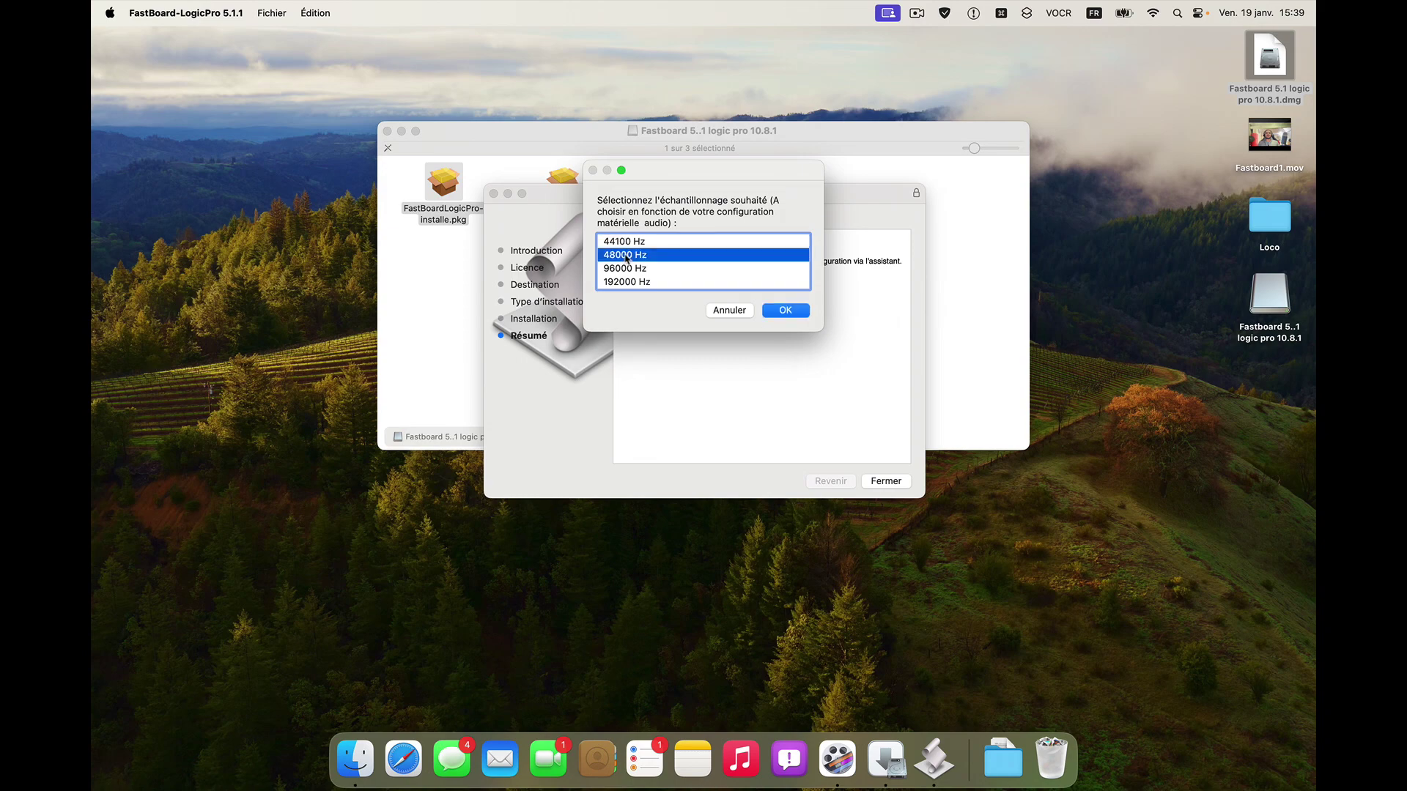
{"action": "key", "text": "Return"}
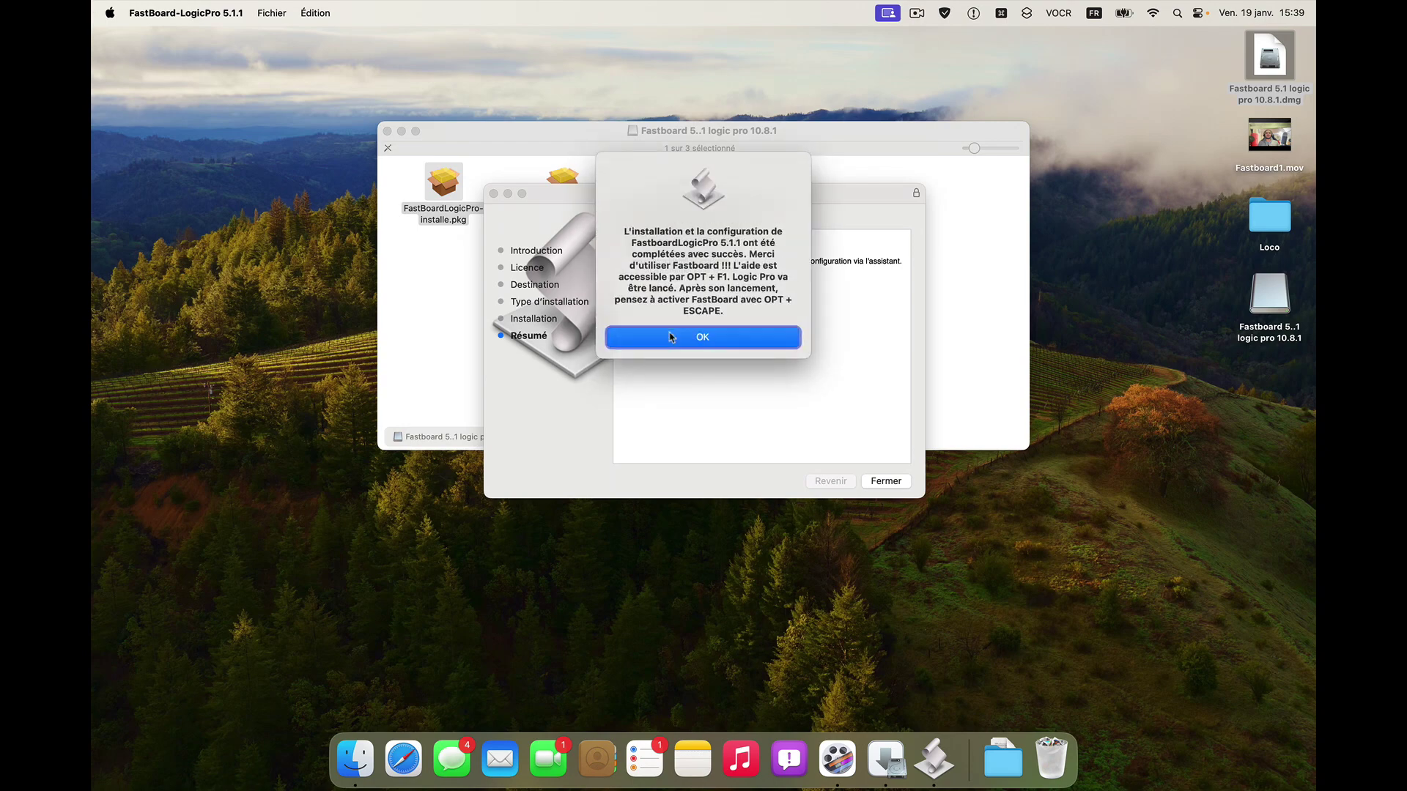
{"action": "left_click", "coordinate": [670, 337]}
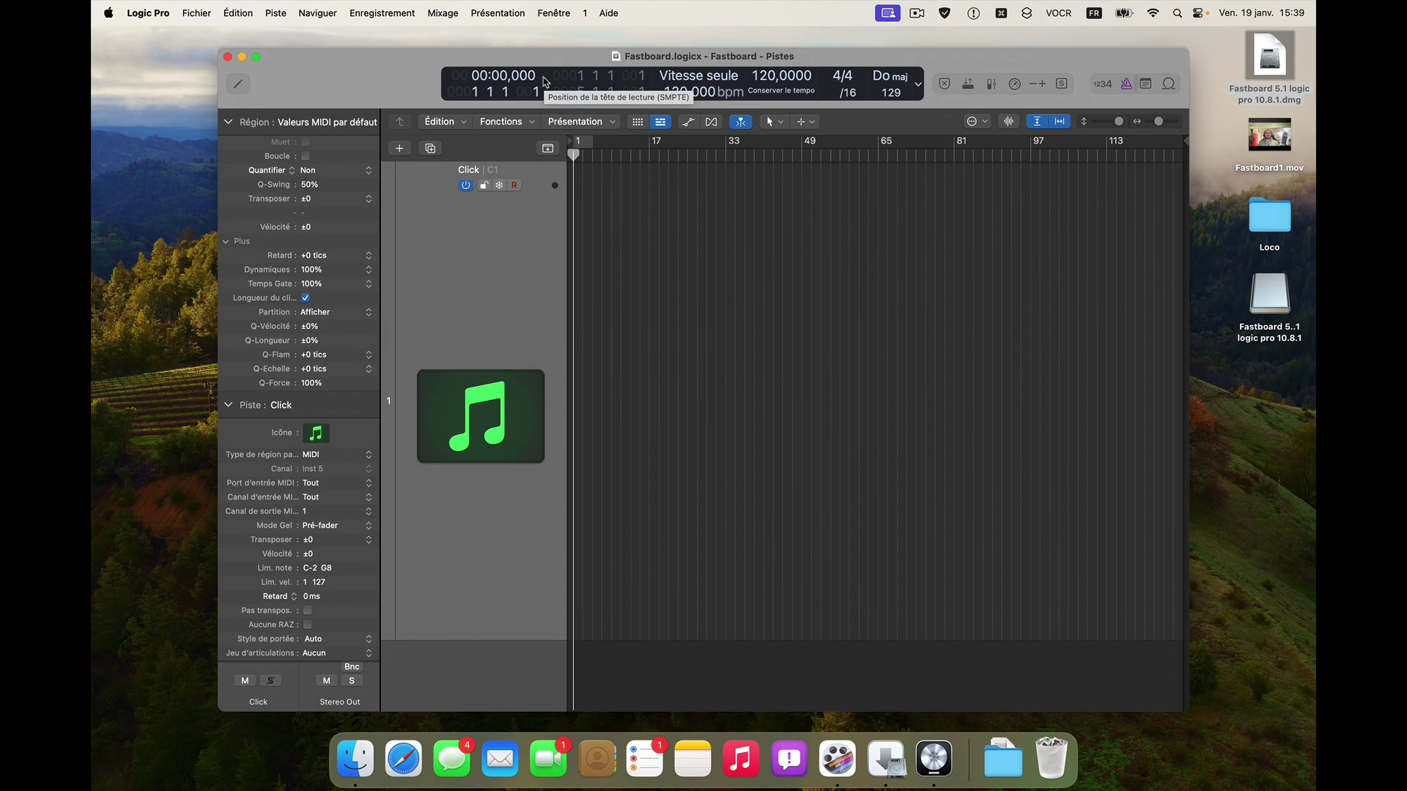
- Bring up the FastBoard options in Logic Pro and activate Fastboard Etendu
{"action": "key", "text": "ctrl+F2"}
{"action": "key", "text": "Escape"}
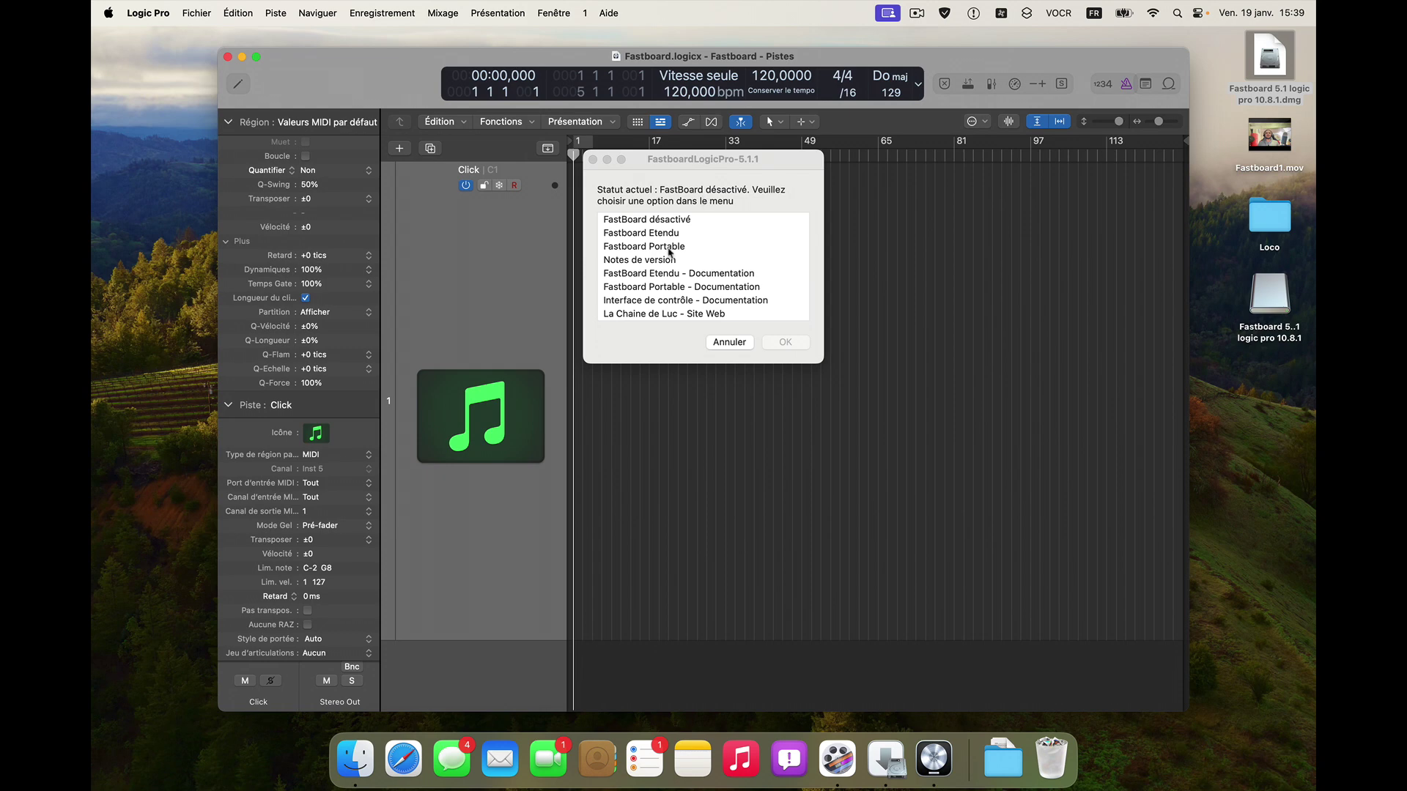
{"action": "left_click", "coordinate": [649, 221]}
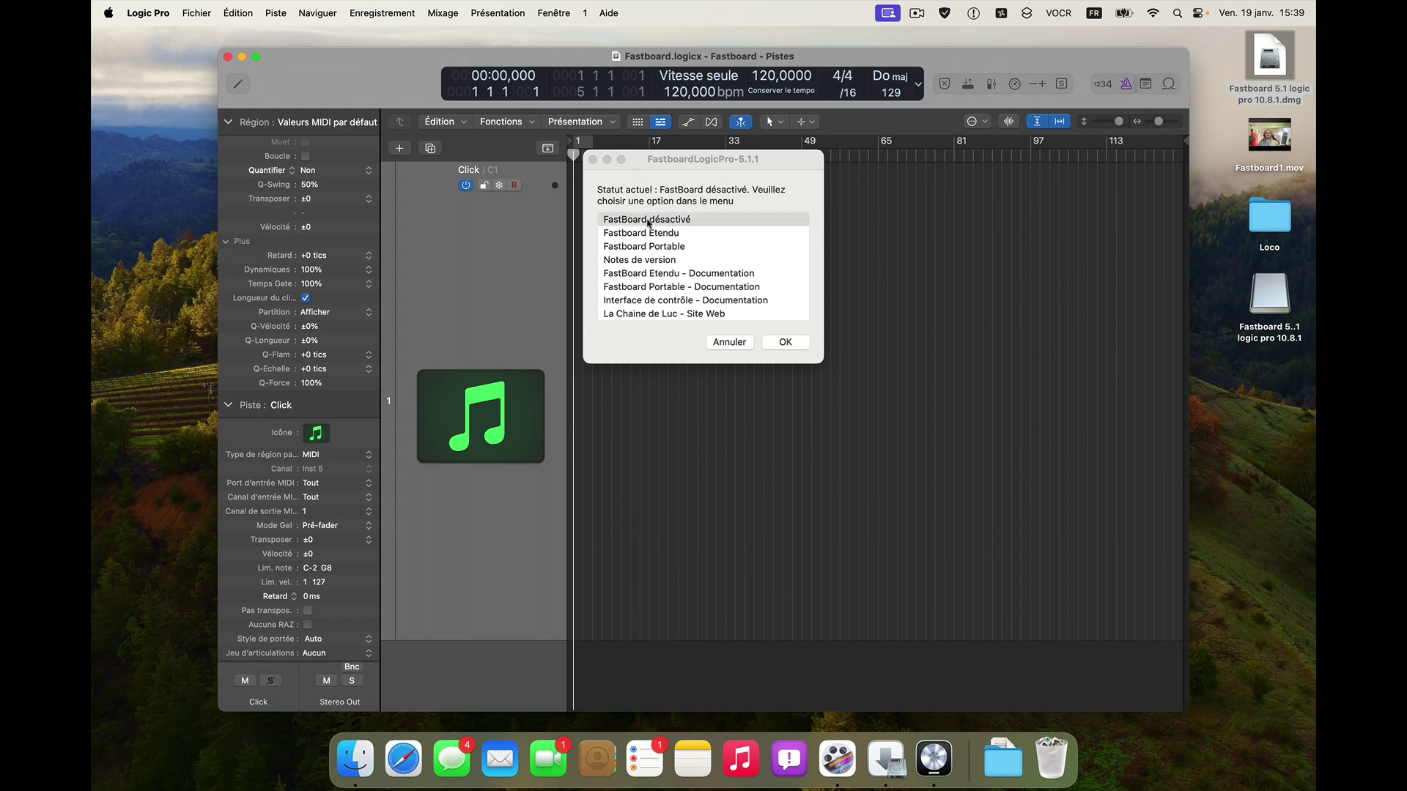
{"action": "left_click", "coordinate": [643, 234]}
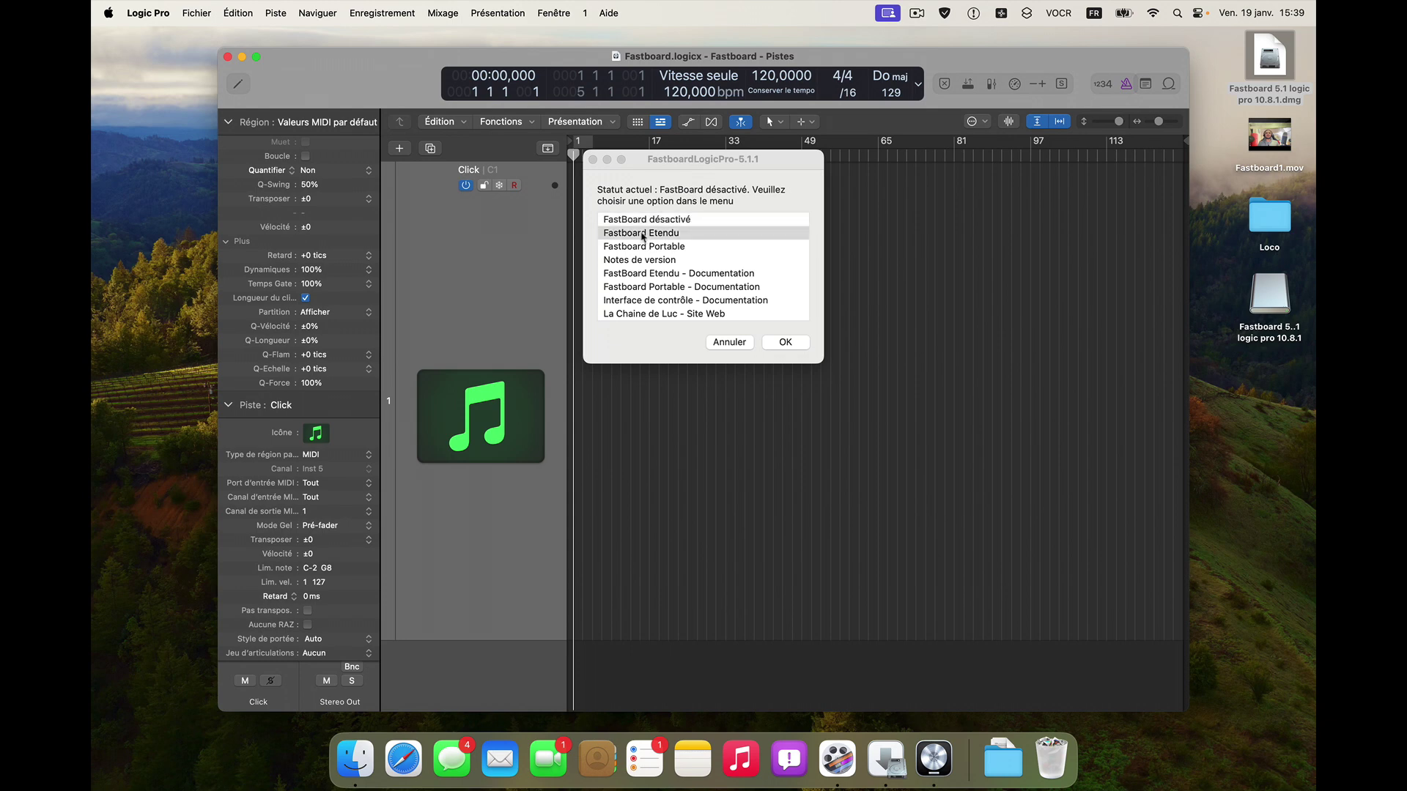
{"action": "left_click", "coordinate": [783, 342]}
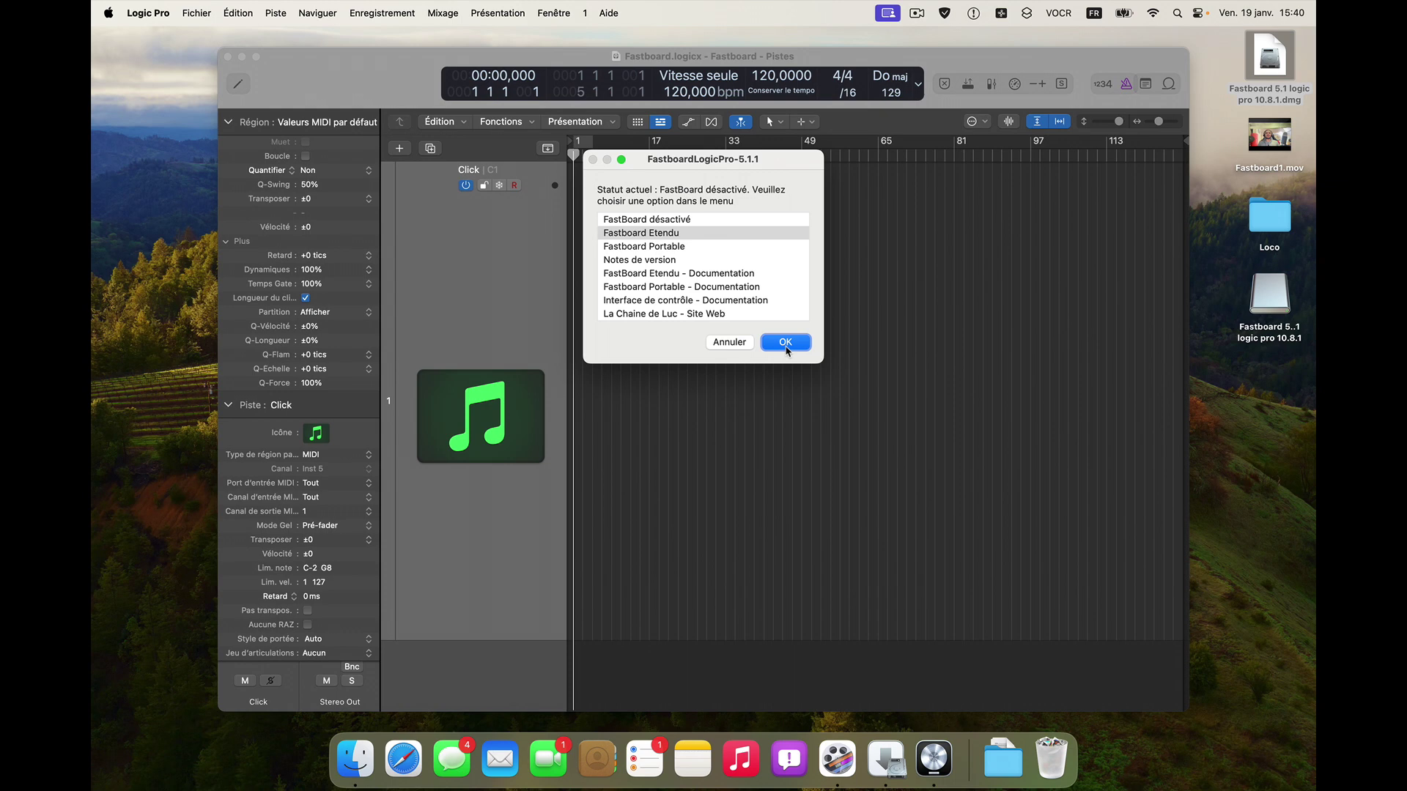
{"action": "left_click", "coordinate": [786, 348]}
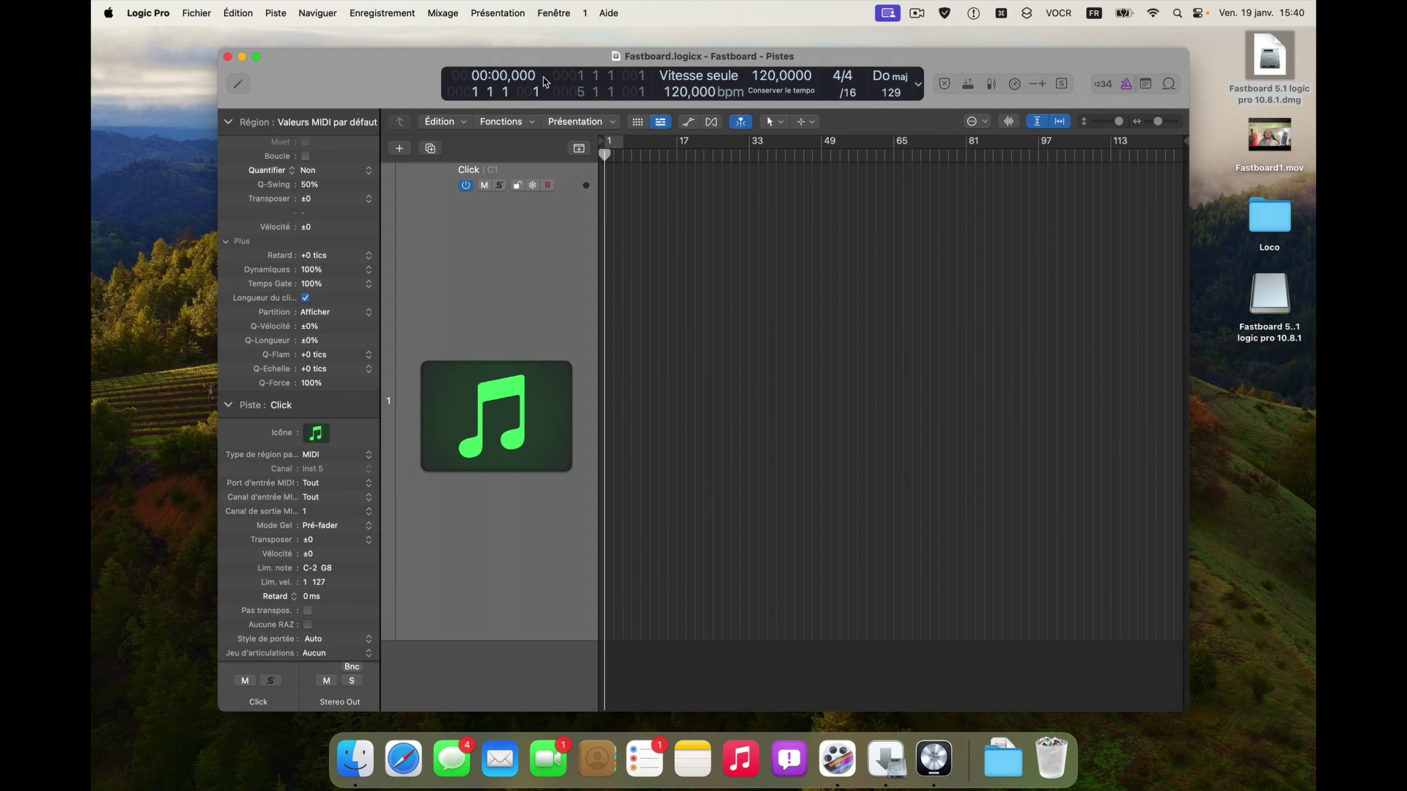
- Return to the FastBoardLogicPro 5.1.1 installer and close its summary window
{"action": "key", "text": "alt+k"}
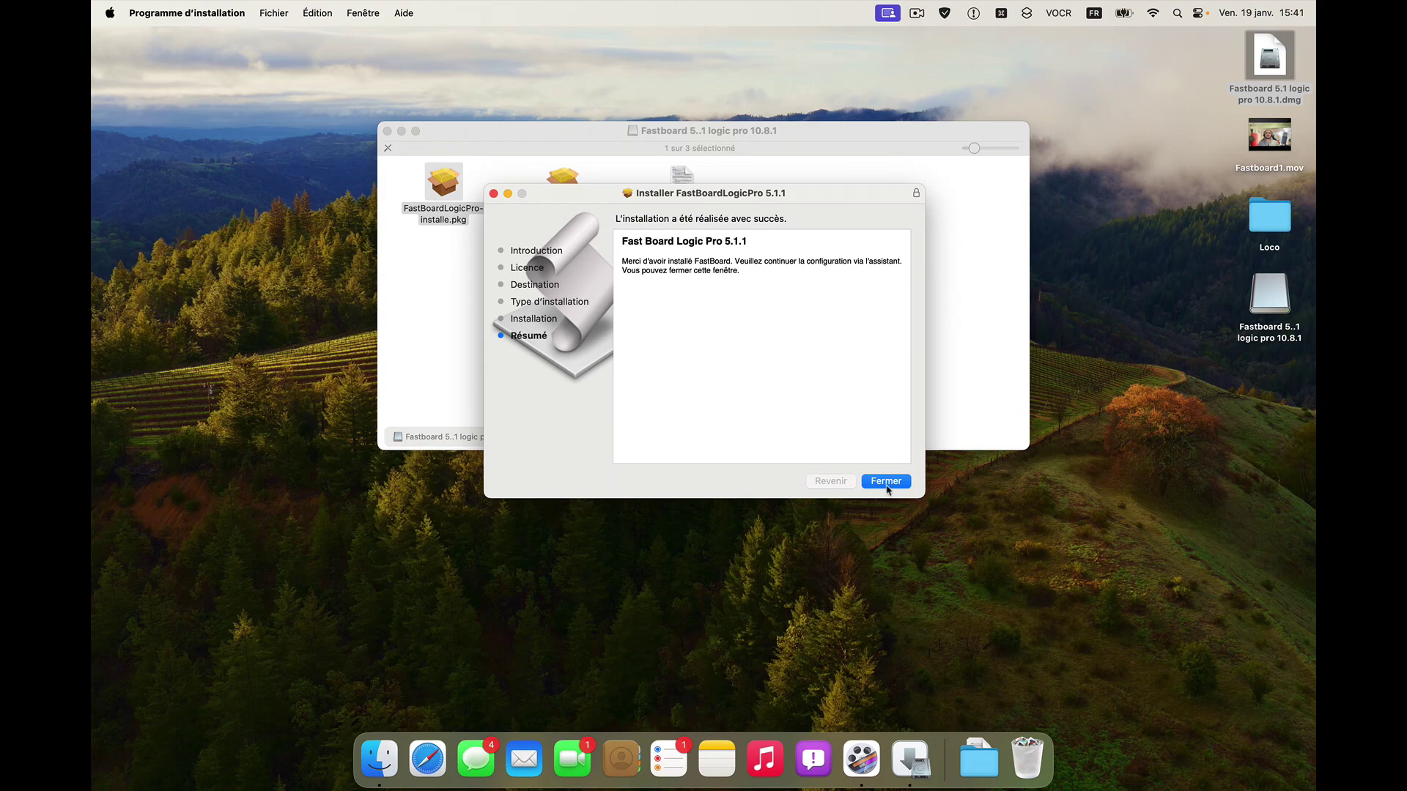
{"action": "left_click", "coordinate": [886, 481]}
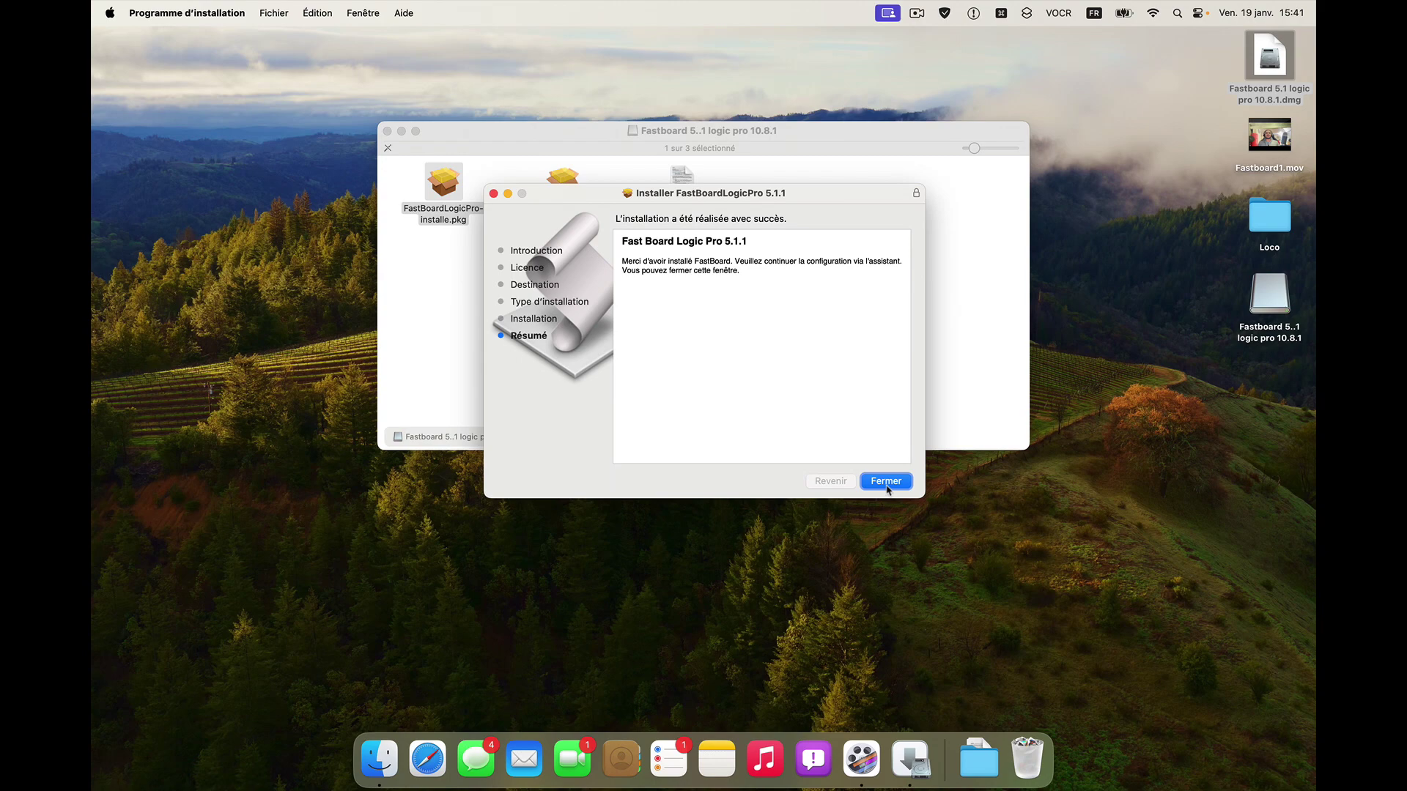